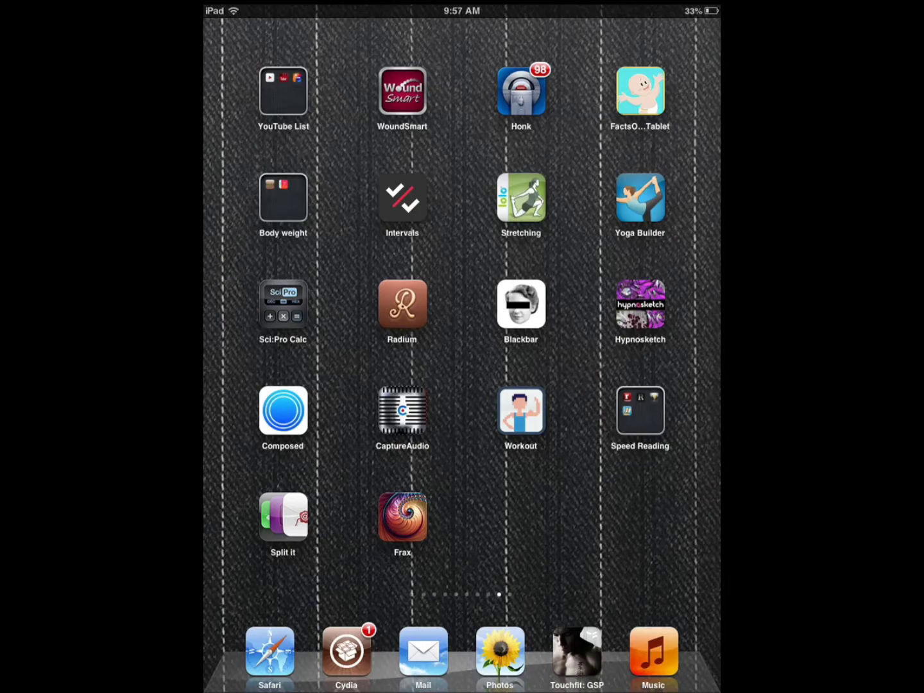
Launch Frax and let autoplay drift to copper spirals around a violet-and-cyan fan
click(402, 517)
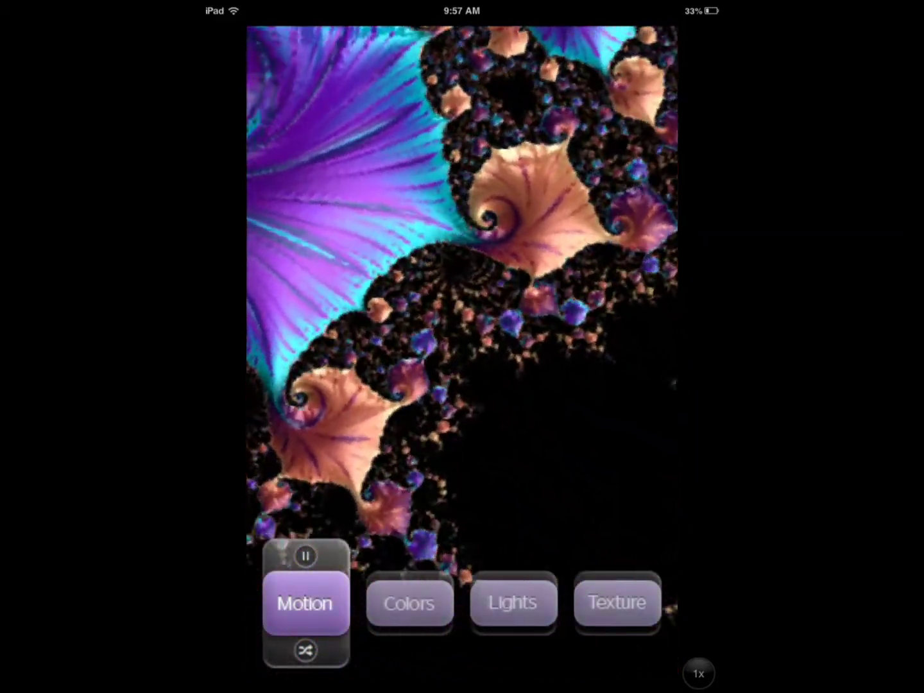
Cycle the fractal's colour scheme, lighting and surface texture, then bring back the controls
click(410, 603)
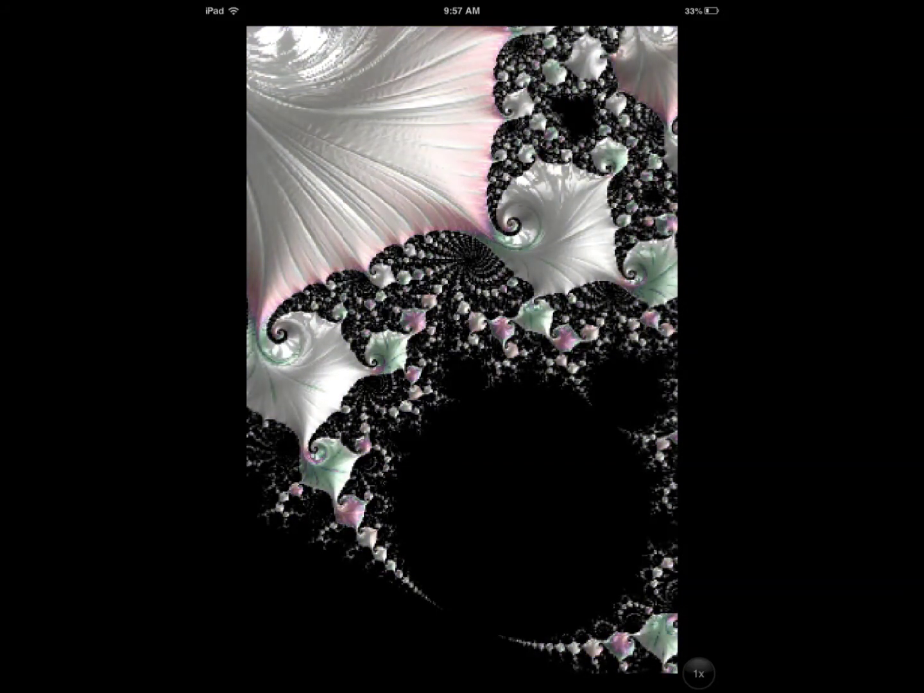
click(513, 602)
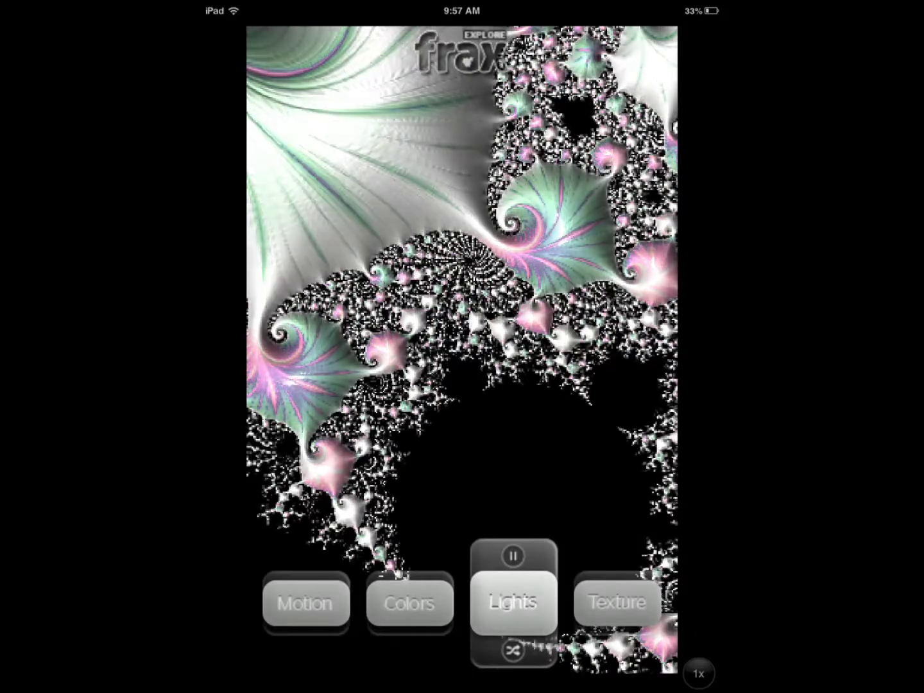
click(618, 602)
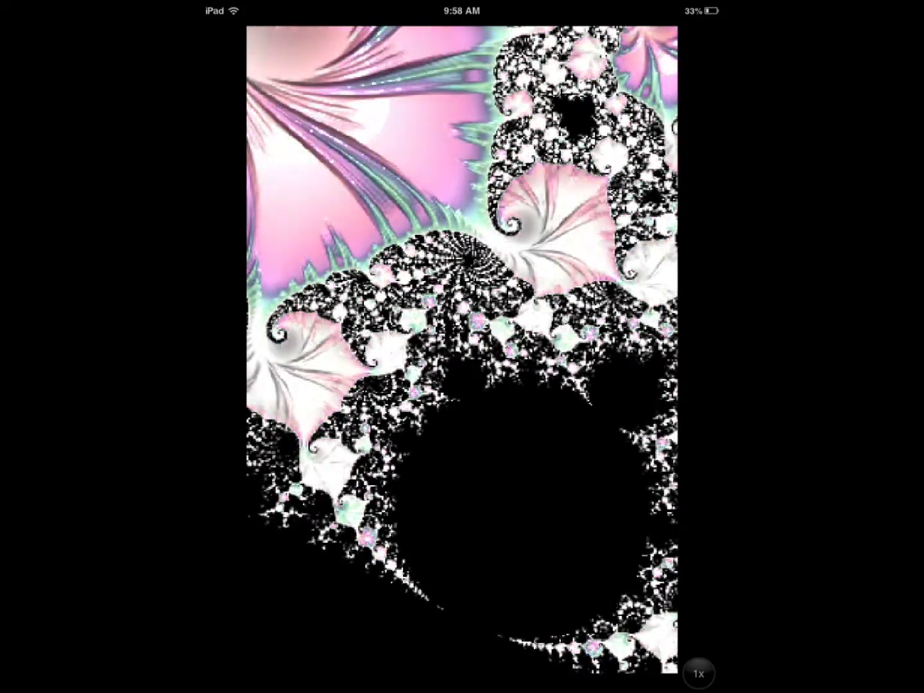
click(463, 347)
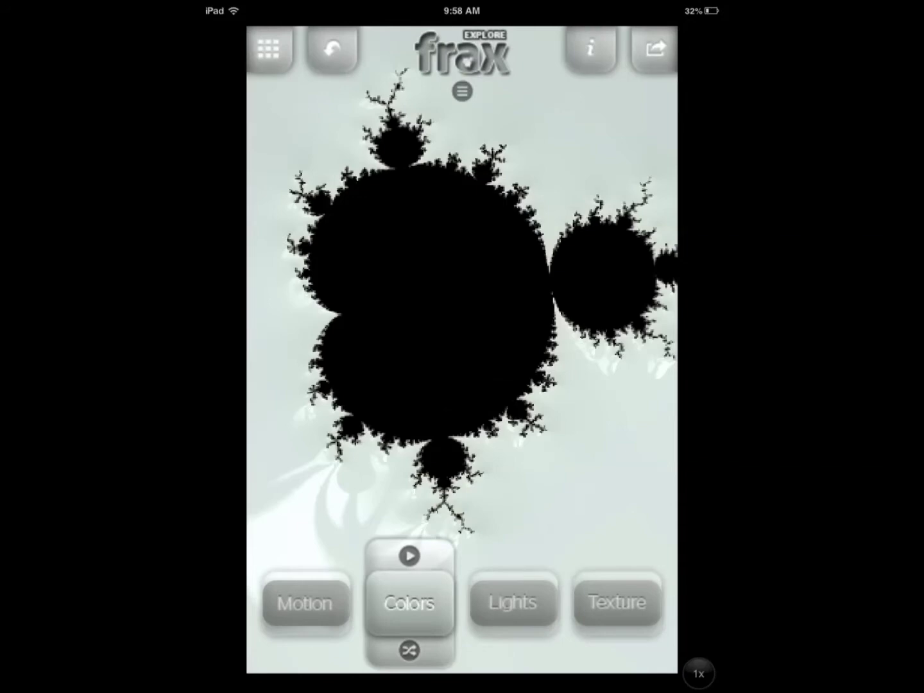
Try another lighting style on the Mandelbrot and bring up the preset Gallery
click(513, 603)
click(512, 650)
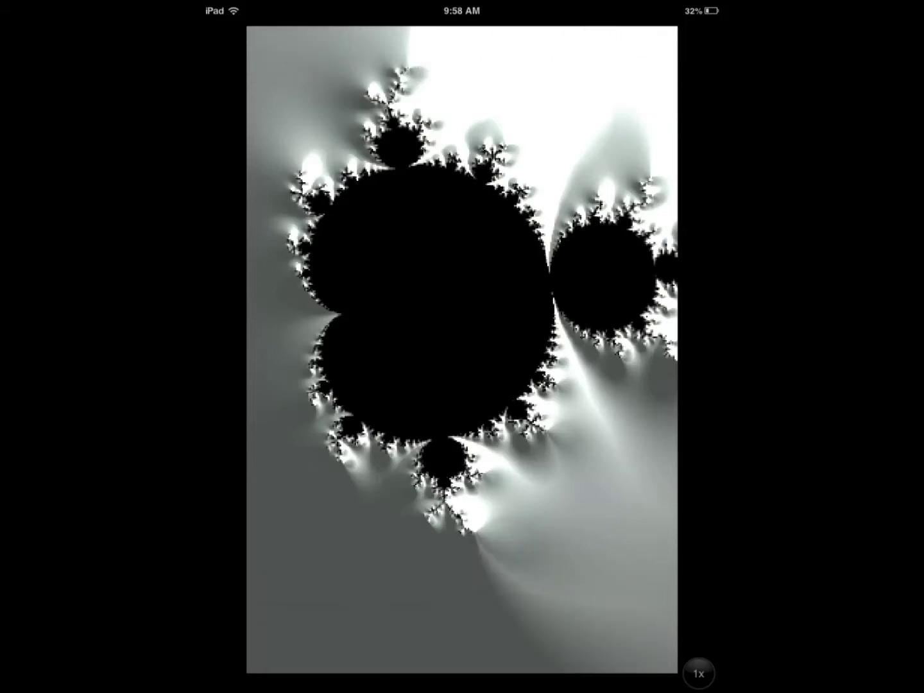
click(270, 50)
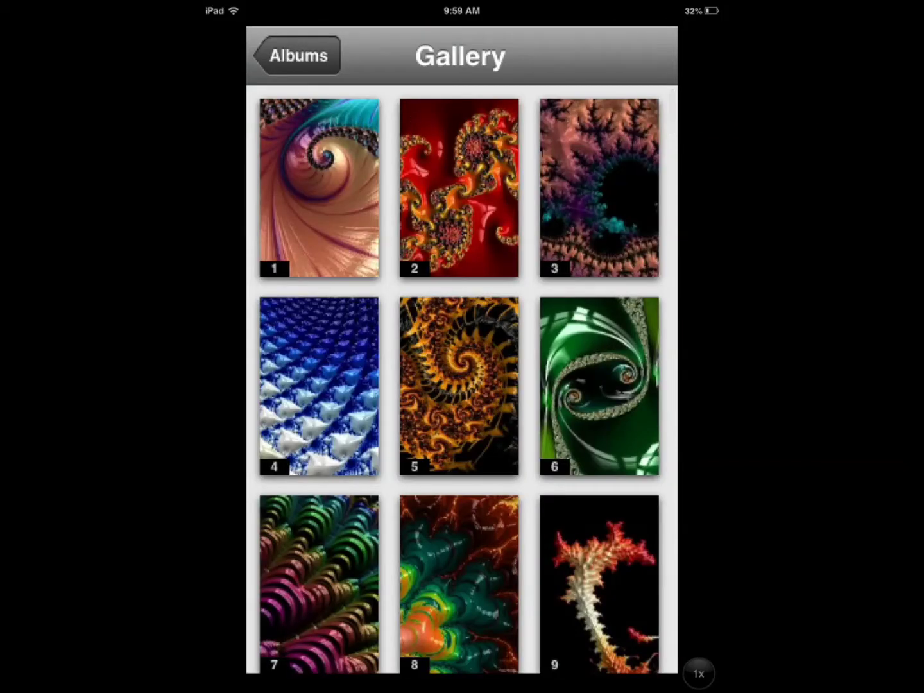
Preview preset 6, move on to Spectral Bands and load it into the explorer
click(599, 385)
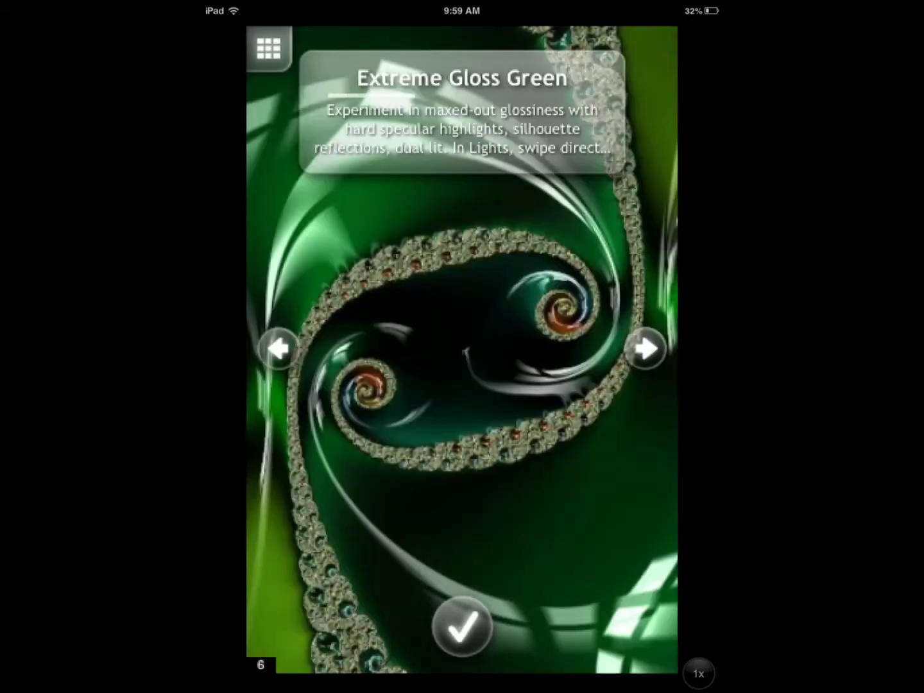
click(645, 349)
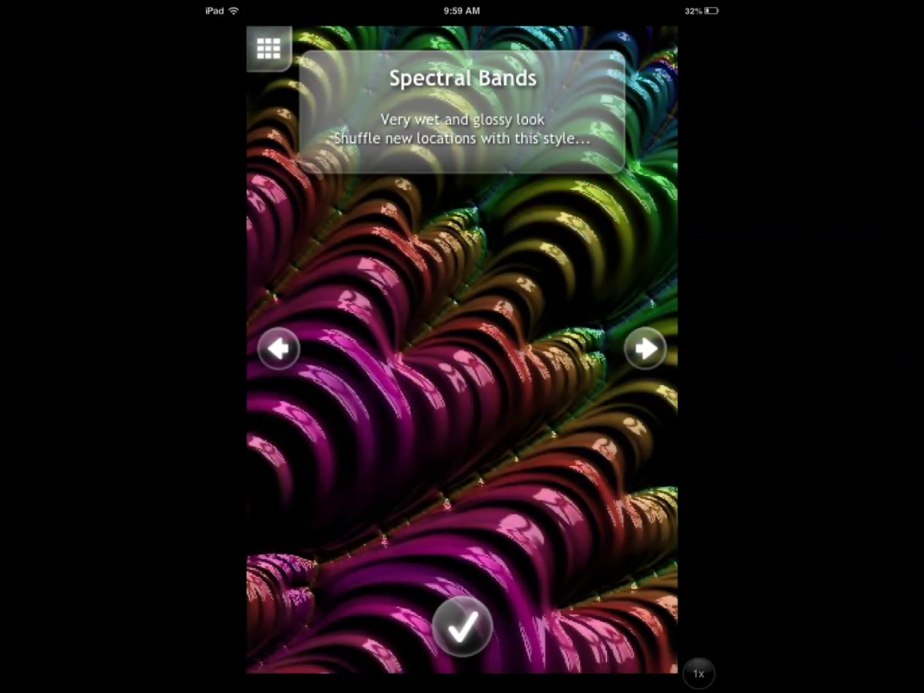
click(462, 625)
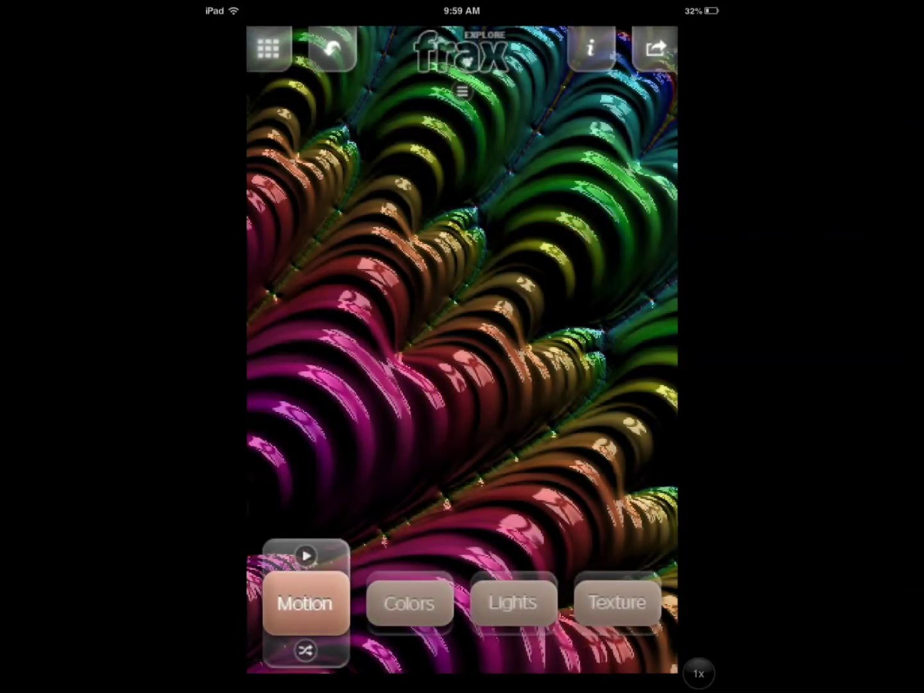
Zoom in, adjust the texture, undo the last texture change and reach Save & Share
scroll(461, 350, up, 10)
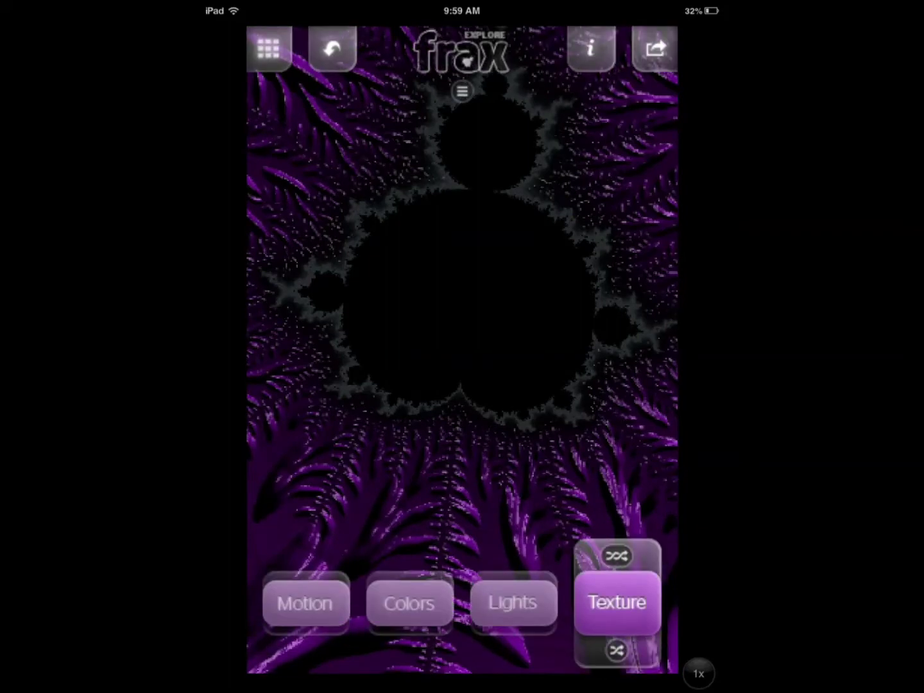
click(268, 48)
click(298, 56)
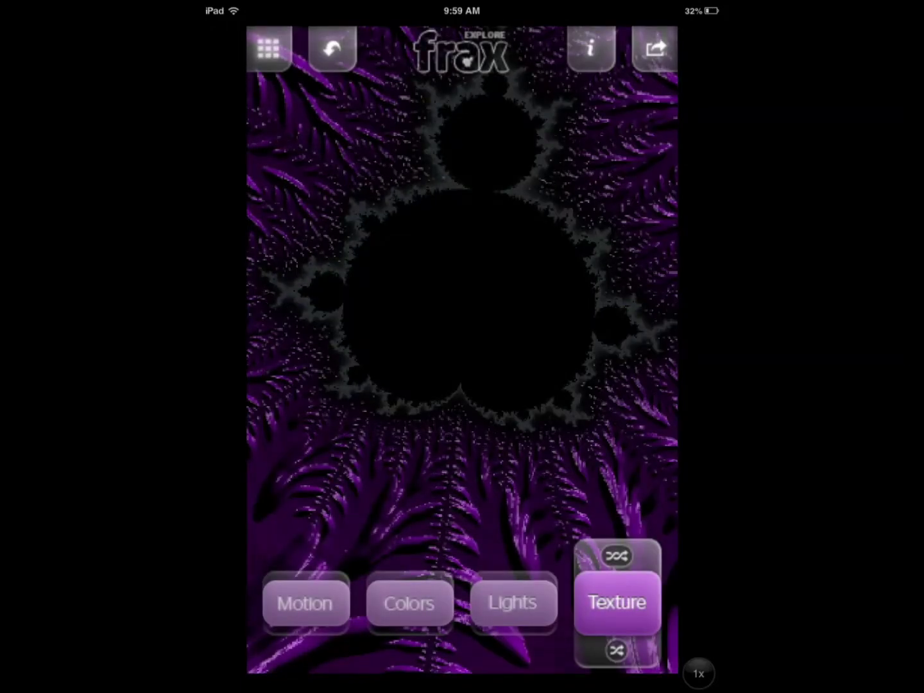
click(332, 48)
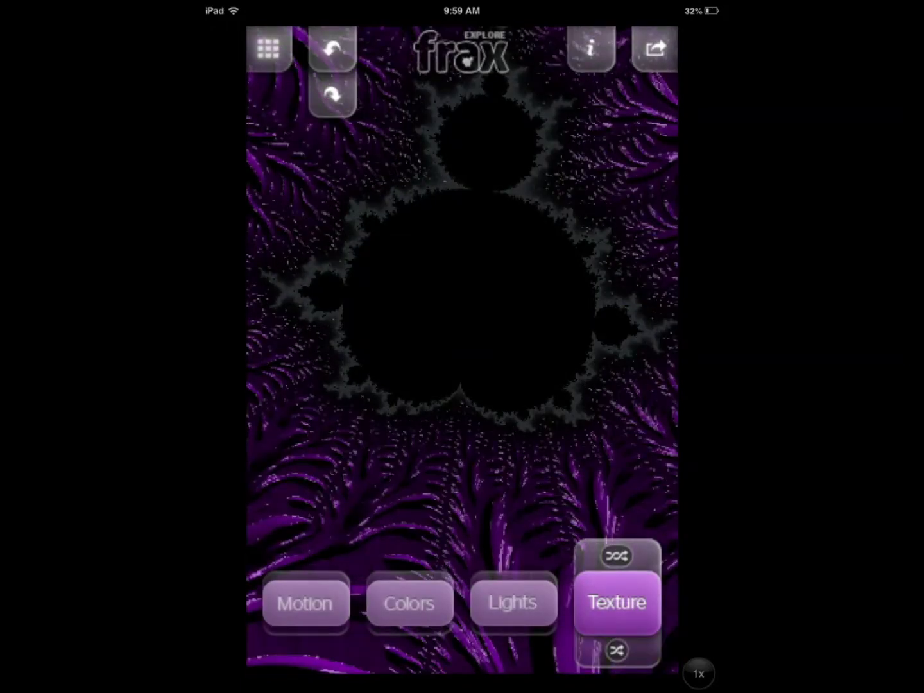
click(655, 48)
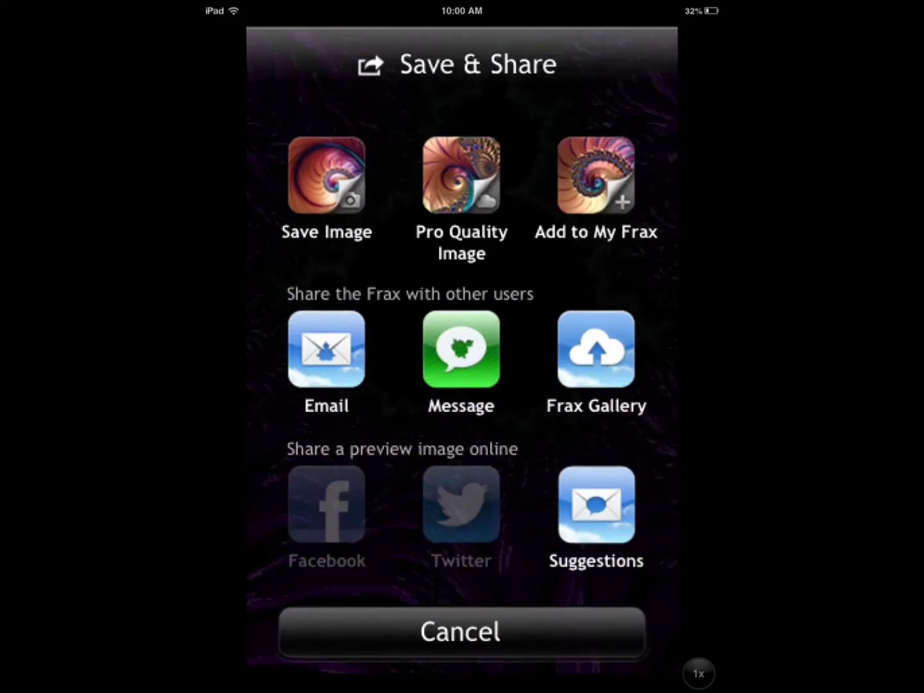
Add the purple Mandelbrot to My Frax, then reload it from that album into the explorer
click(596, 174)
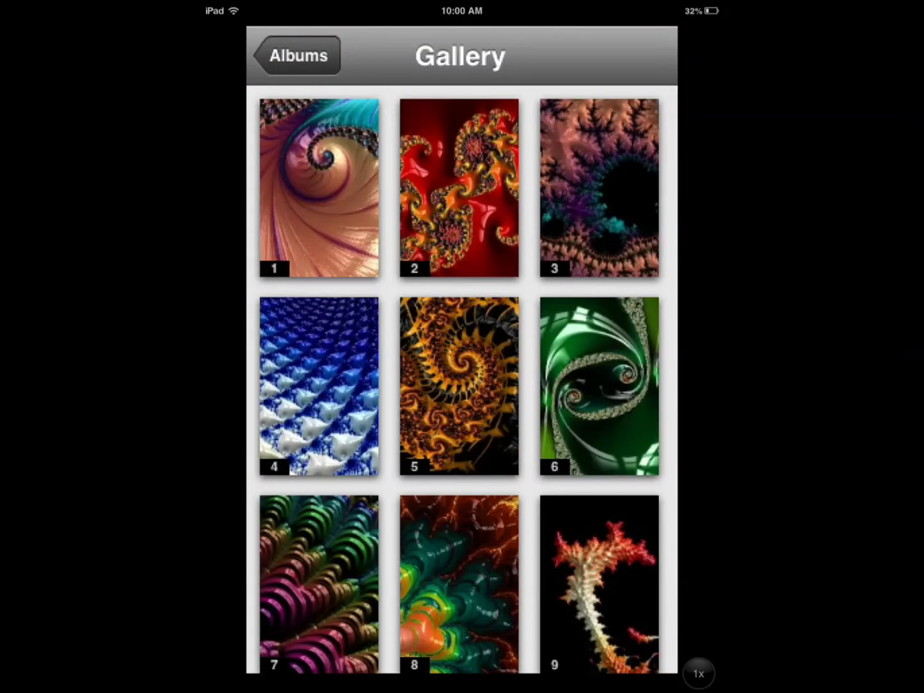
click(297, 55)
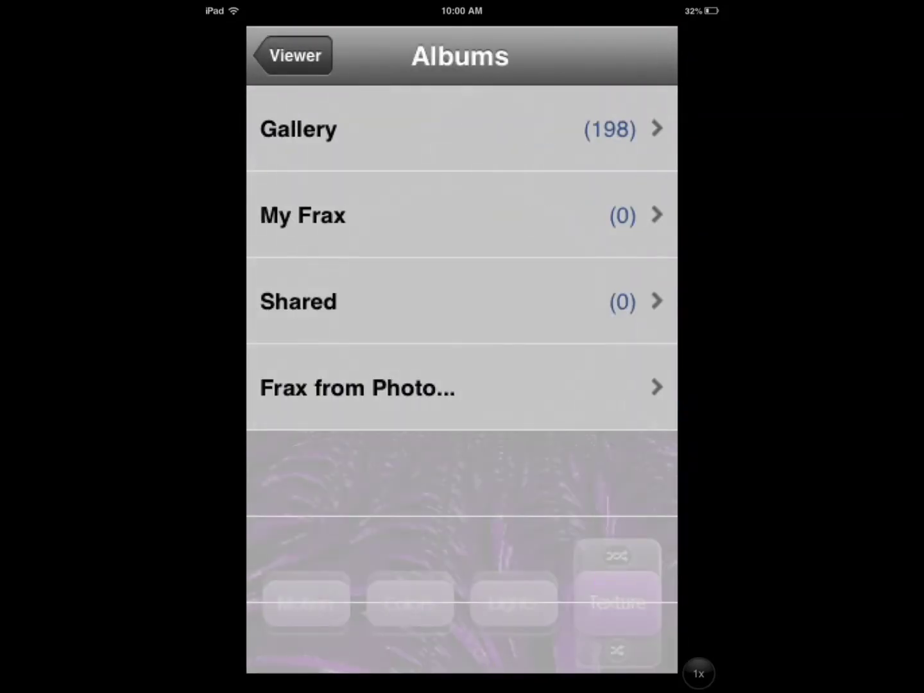
click(304, 215)
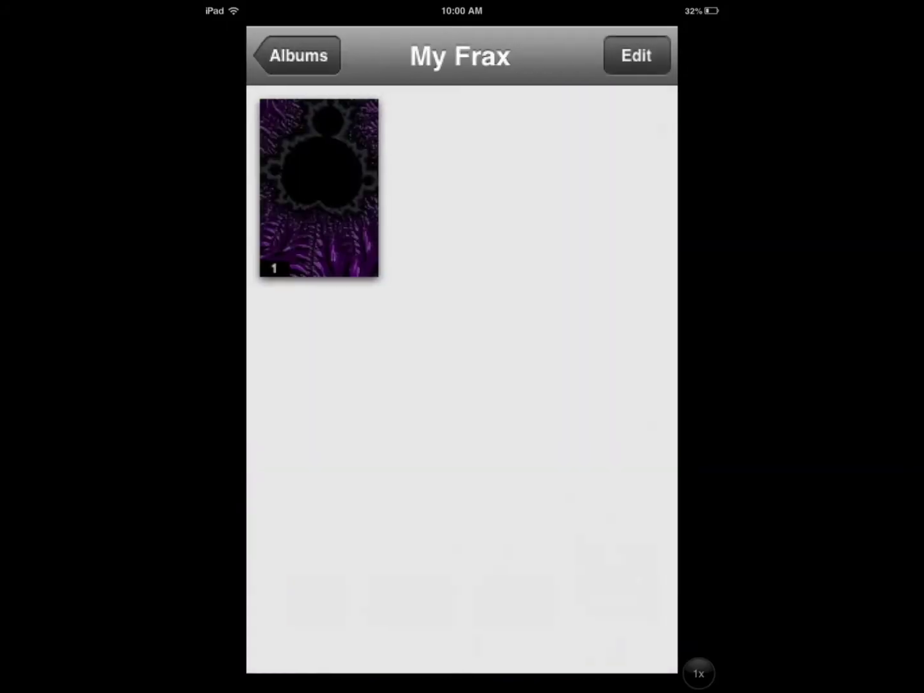
click(320, 187)
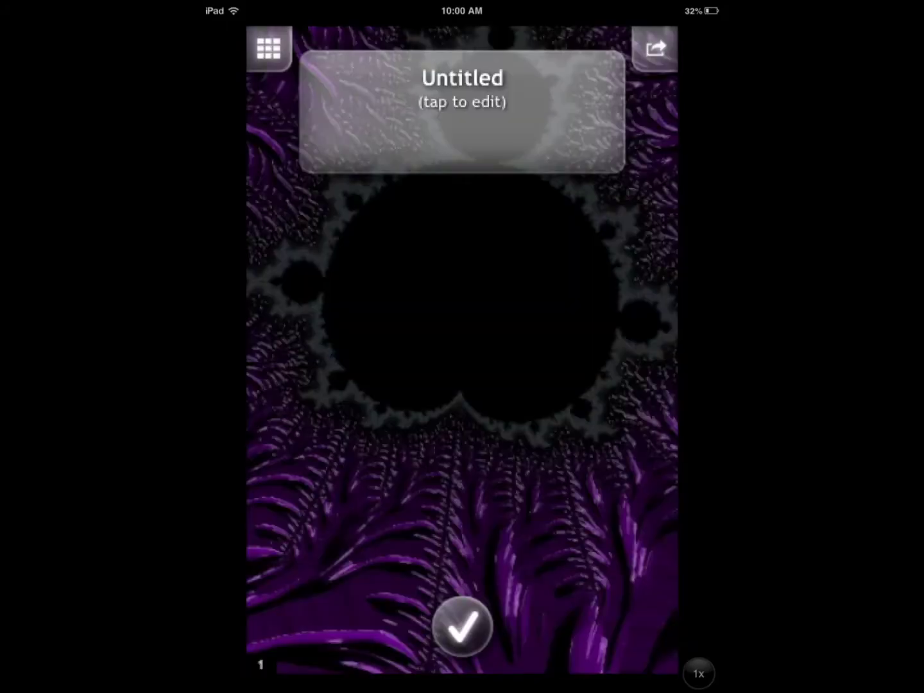
click(462, 626)
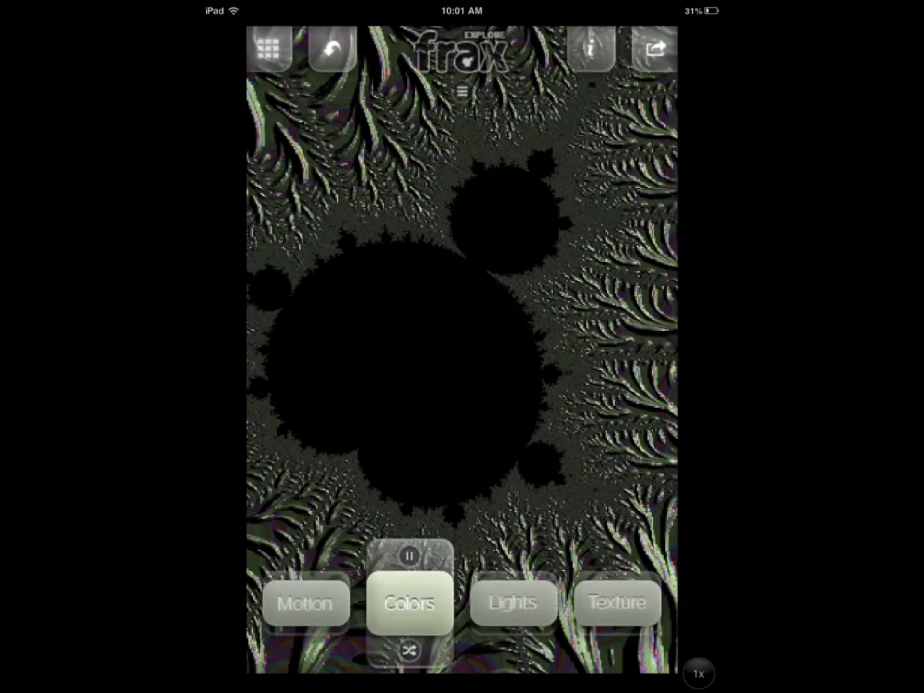
Relight the Mandelbrot to pale mint-green with pink streaks, then return to the Albums list
click(512, 602)
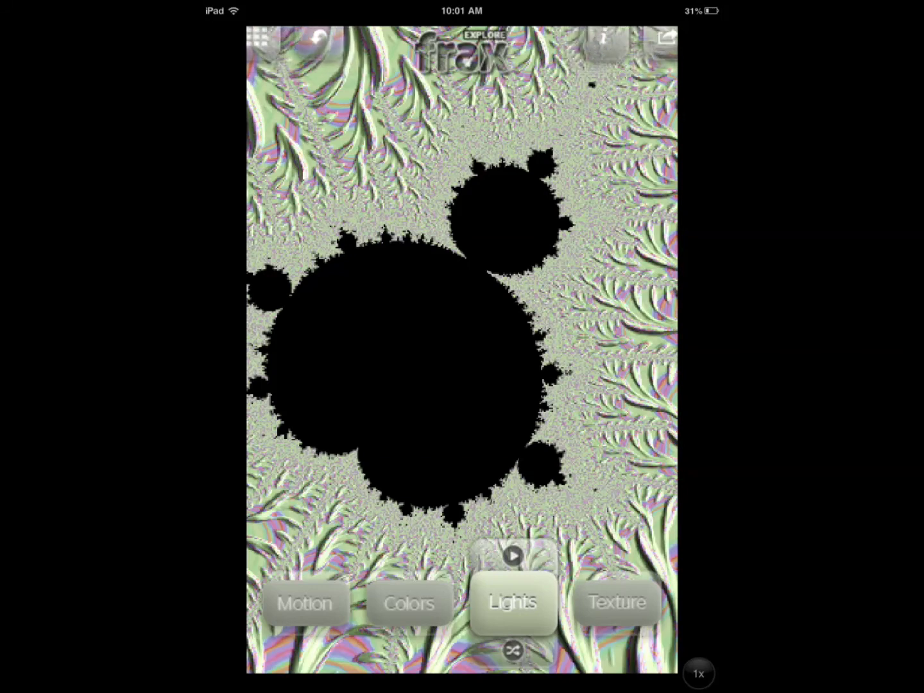
click(265, 41)
click(265, 42)
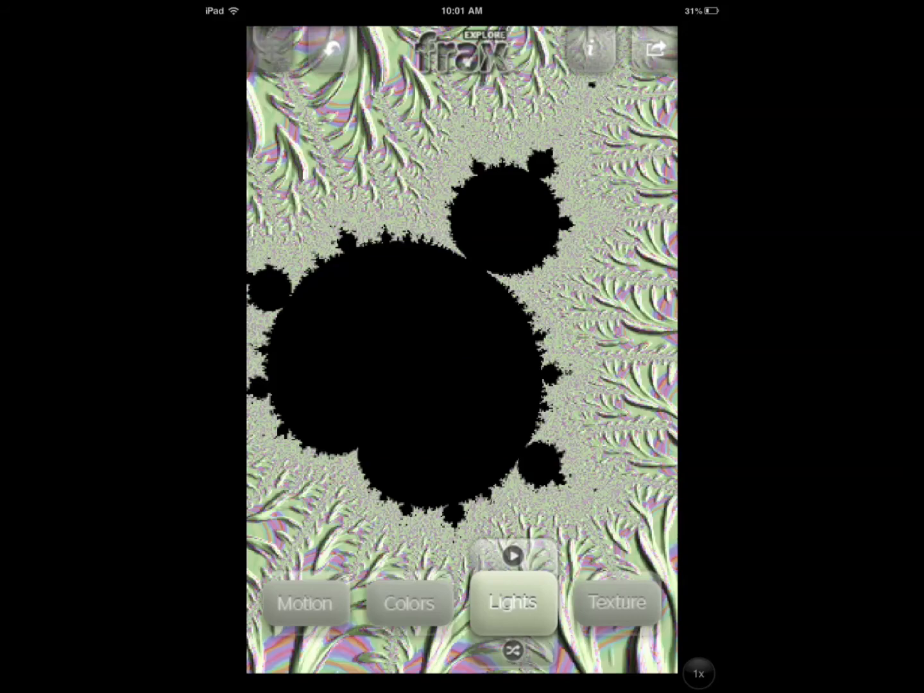
click(296, 56)
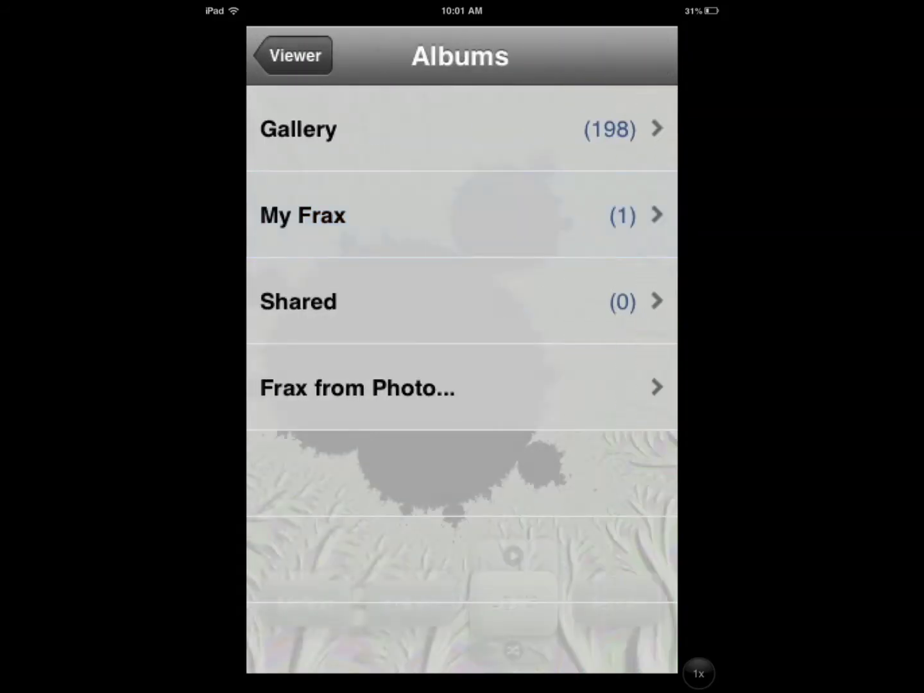
Browse the preset Gallery and pick a PRO-marked preset, bringing up the FraxPro upgrade prompt
click(321, 127)
scroll(461, 378, down, 20)
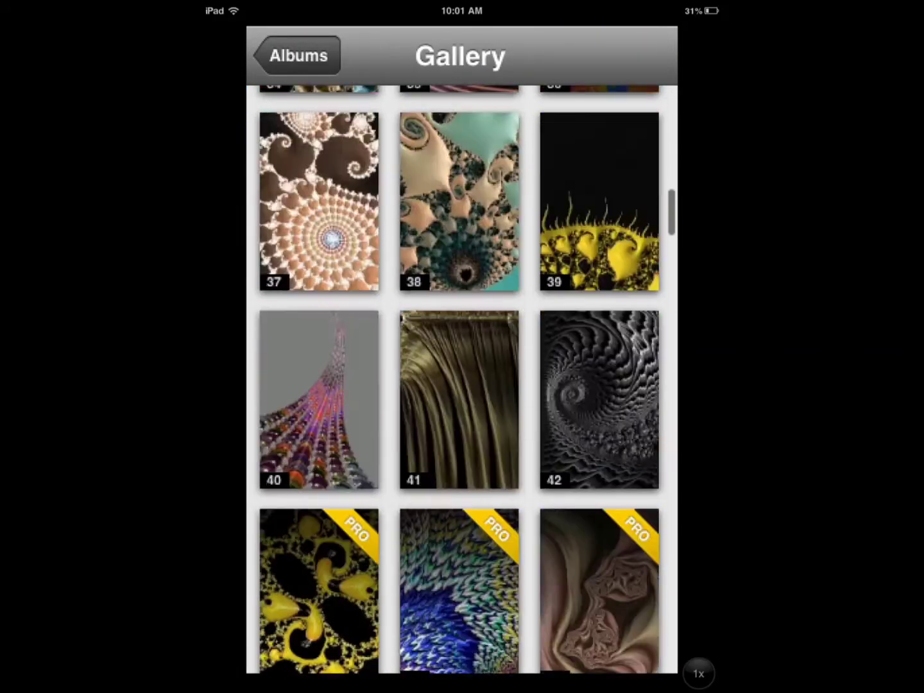
scroll(462, 378, up, 3)
scroll(462, 379, down, 3)
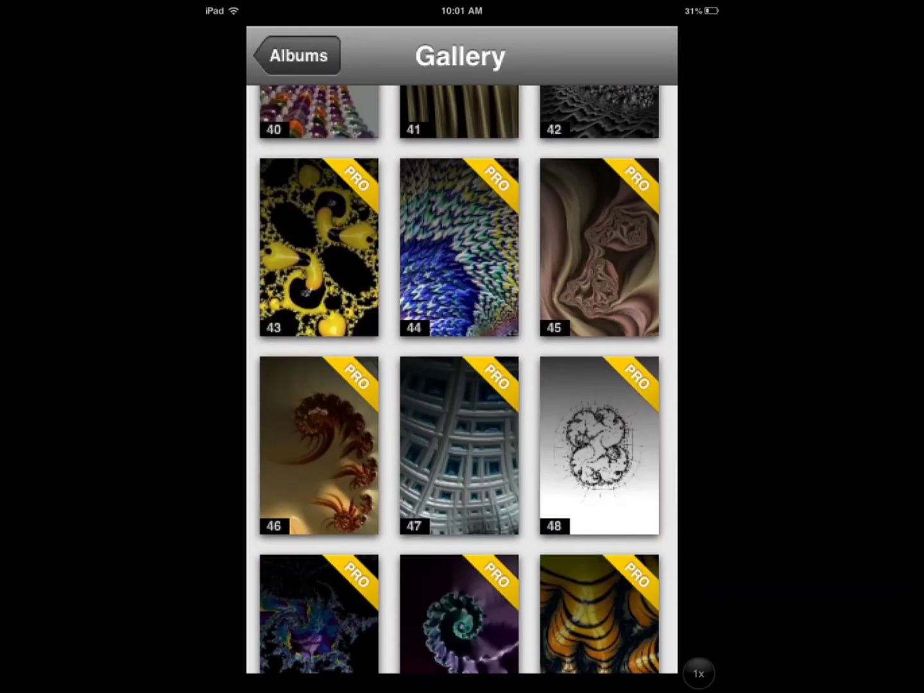
click(461, 256)
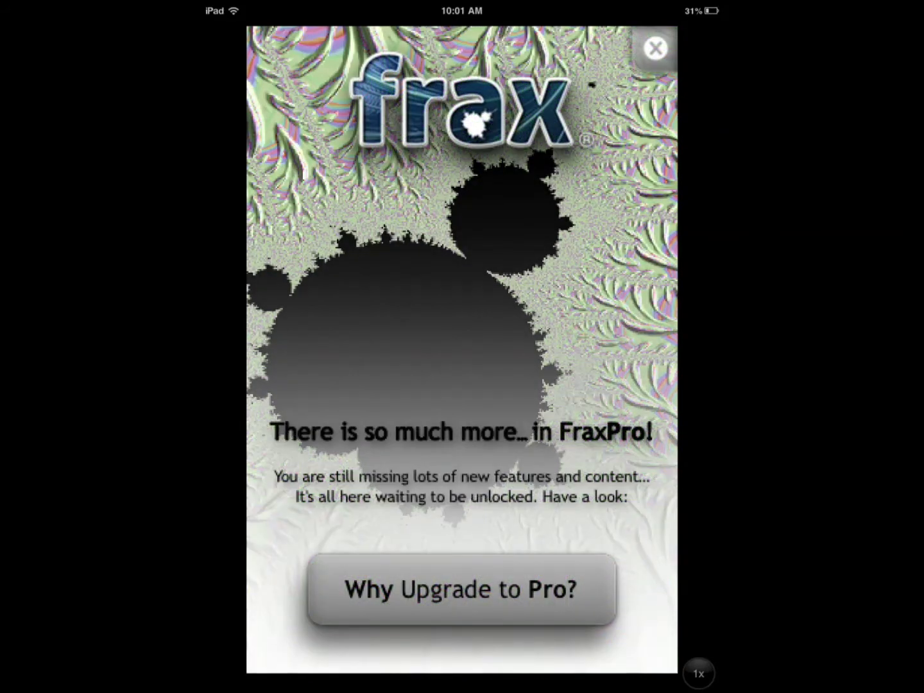